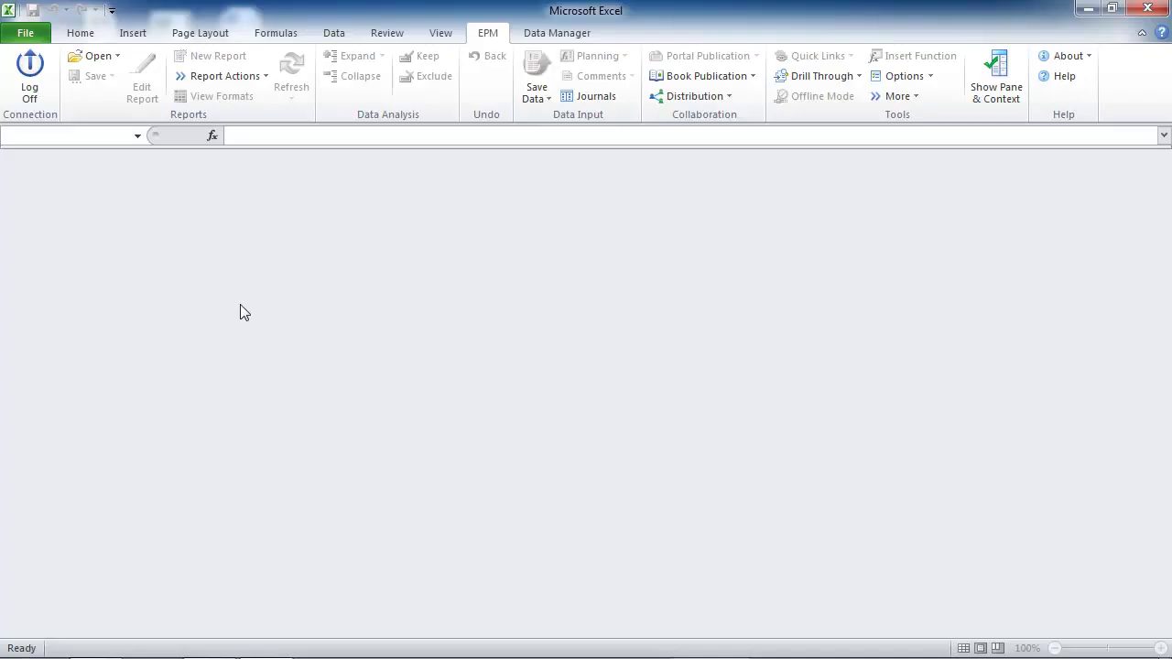
# Open 13 SCF.XLSX from the server's REPORTS > 1 LEGAL CONSOLIDATION > 10 FINANCIAL STATEMENTS folder.
pyautogui.click(117, 56)
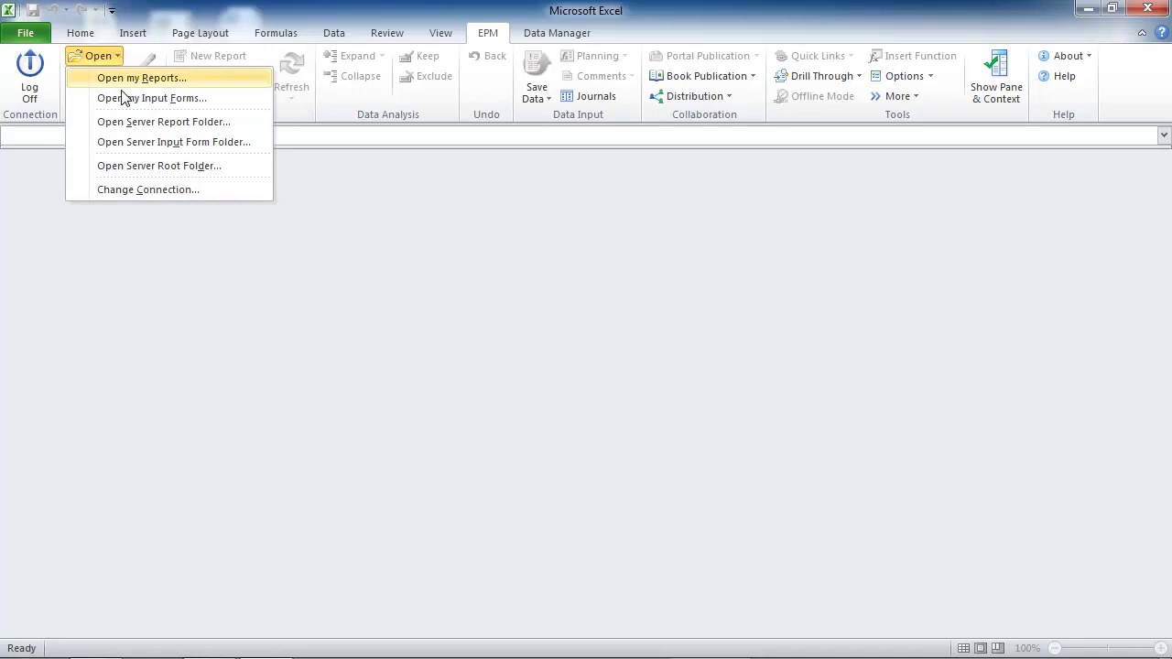
pyautogui.click(189, 168)
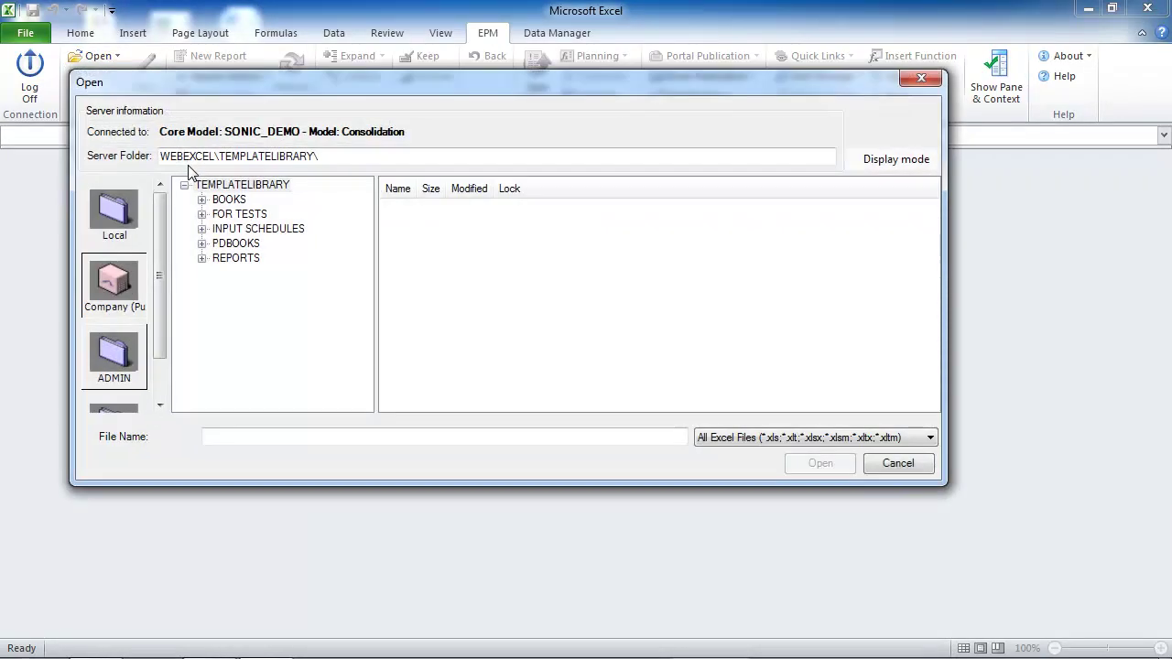
pyautogui.click(202, 258)
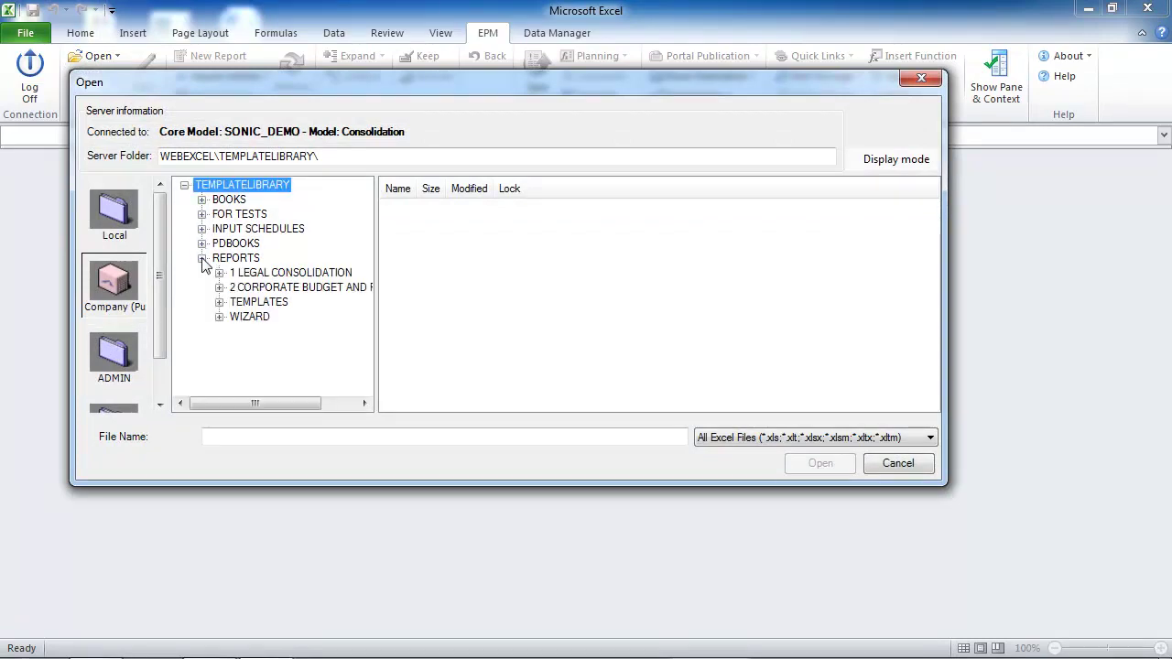
pyautogui.click(220, 273)
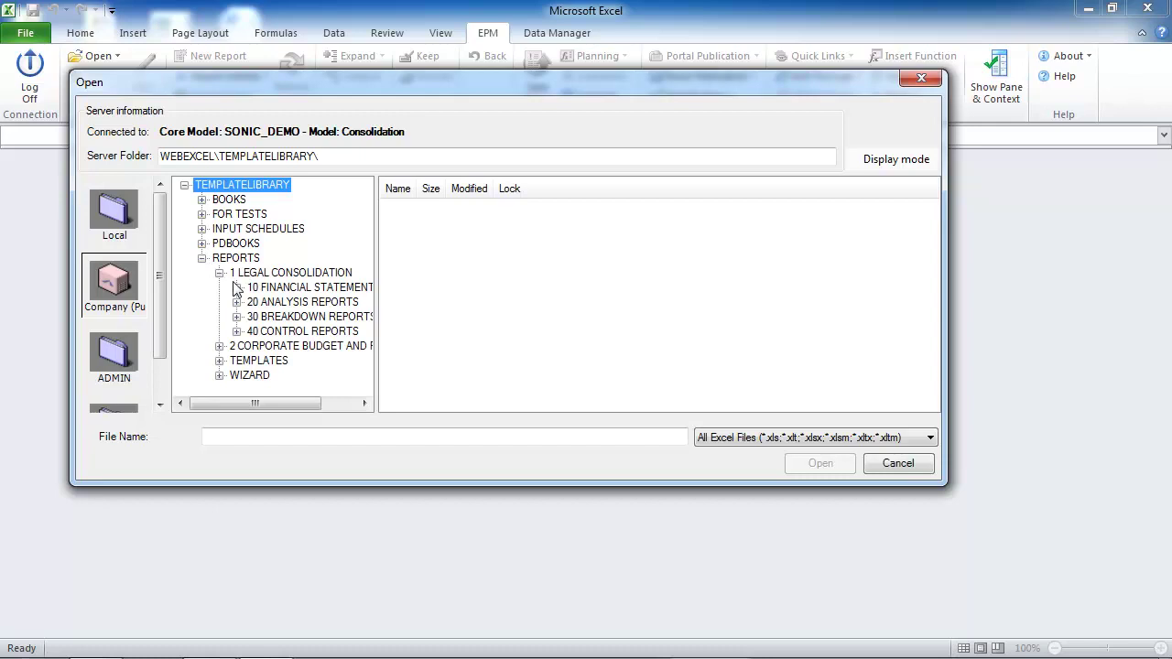
pyautogui.click(272, 287)
pyautogui.click(430, 238)
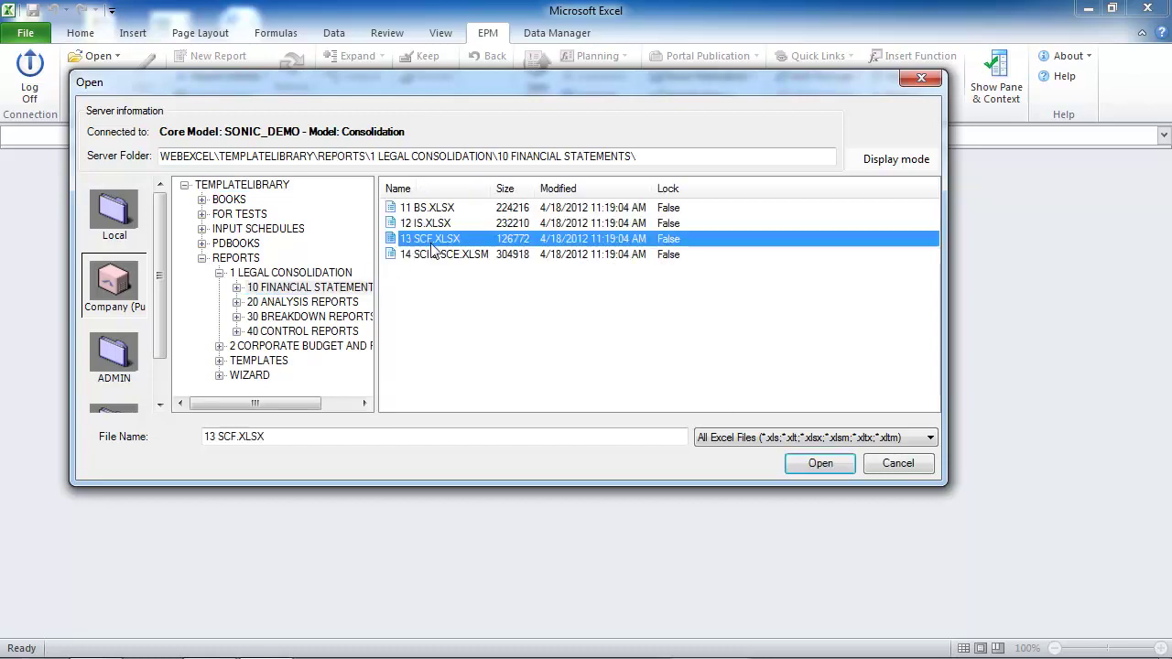
pyautogui.click(817, 464)
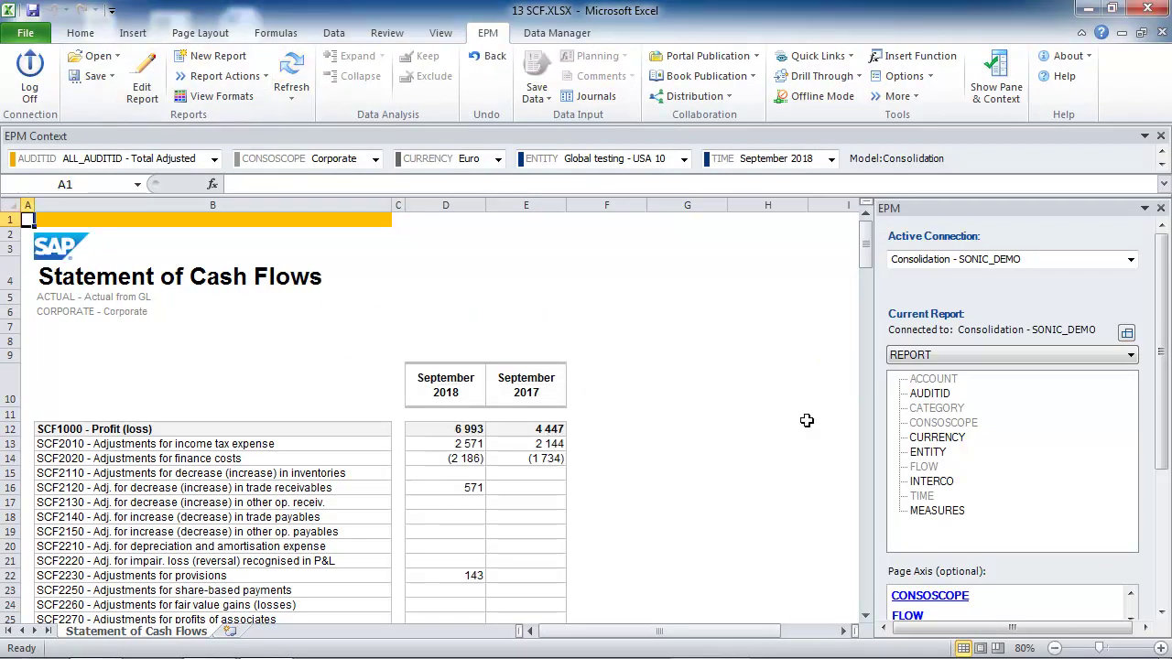
# Scroll the refreshed cash flow report and select cell D16, the September 2018 SCF2120 amount.
pyautogui.moveTo(870, 244)
pyautogui.mouseDown()
pyautogui.moveTo(871, 360)
pyautogui.moveTo(884, 246)
pyautogui.mouseUp()
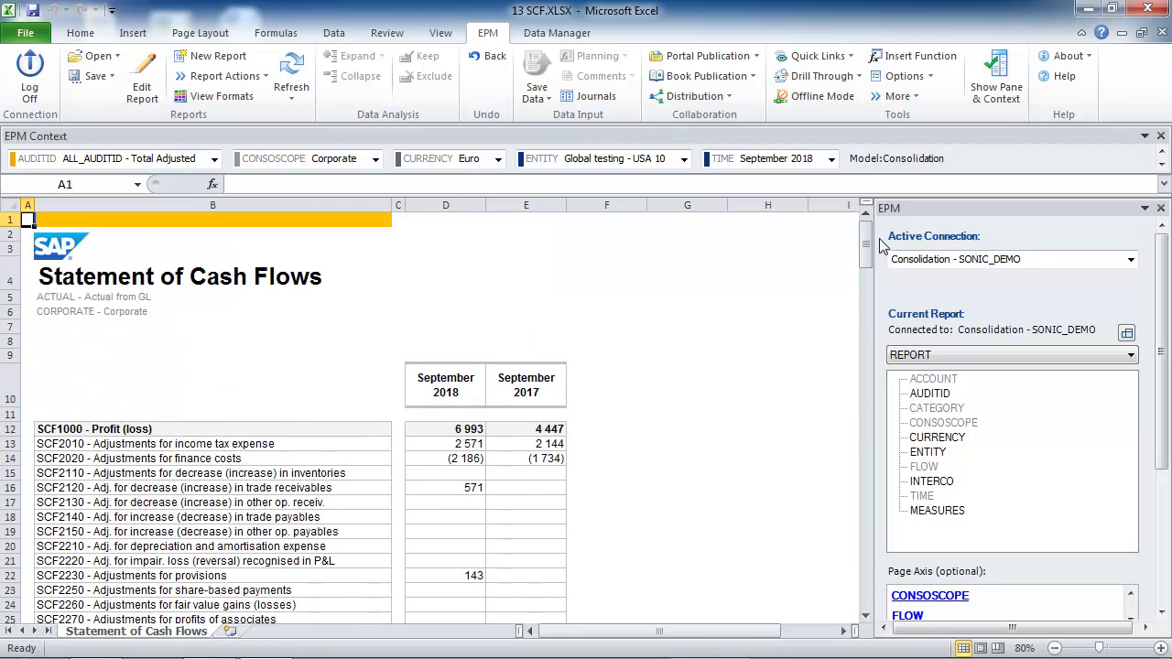
pyautogui.click(480, 485)
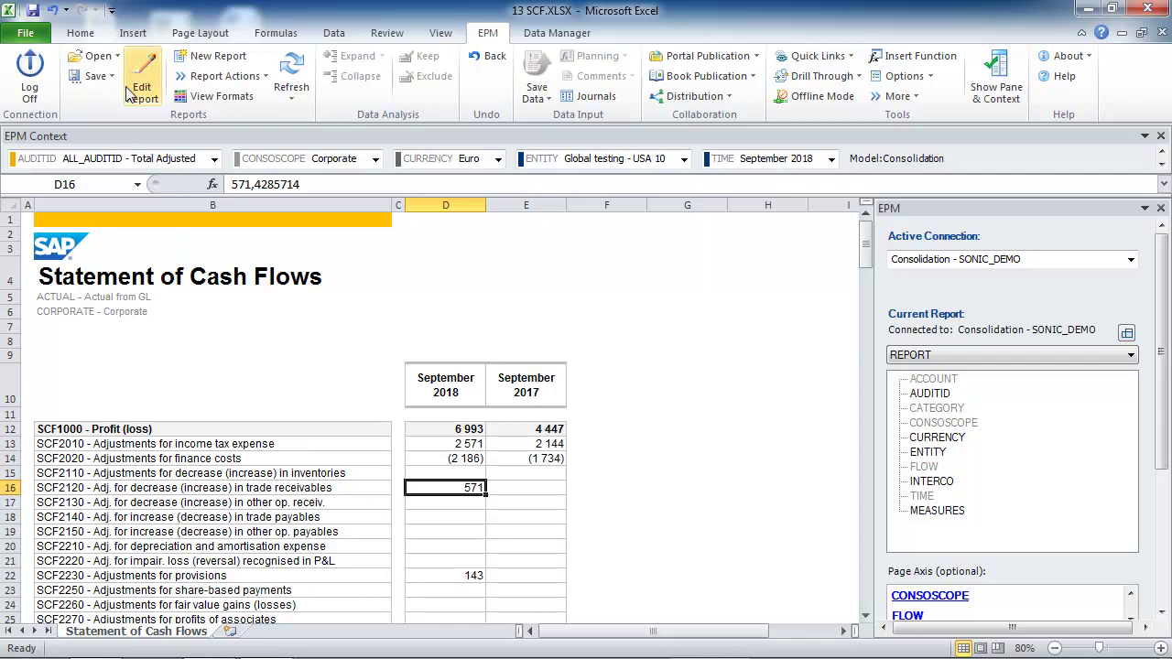
# Open 21 BS BY FLOW.XLSX from the server's REPORTS > 1 LEGAL CONSOLIDATION > 20 ANALYSIS REPORTS folder.
pyautogui.click(122, 57)
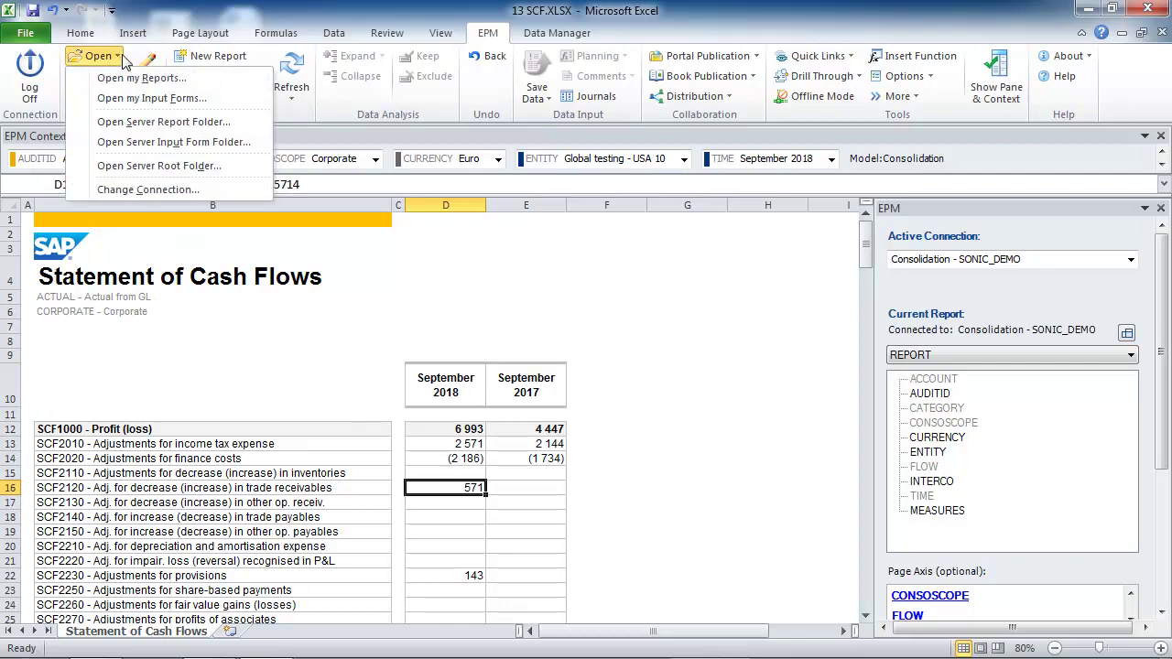
pyautogui.click(161, 166)
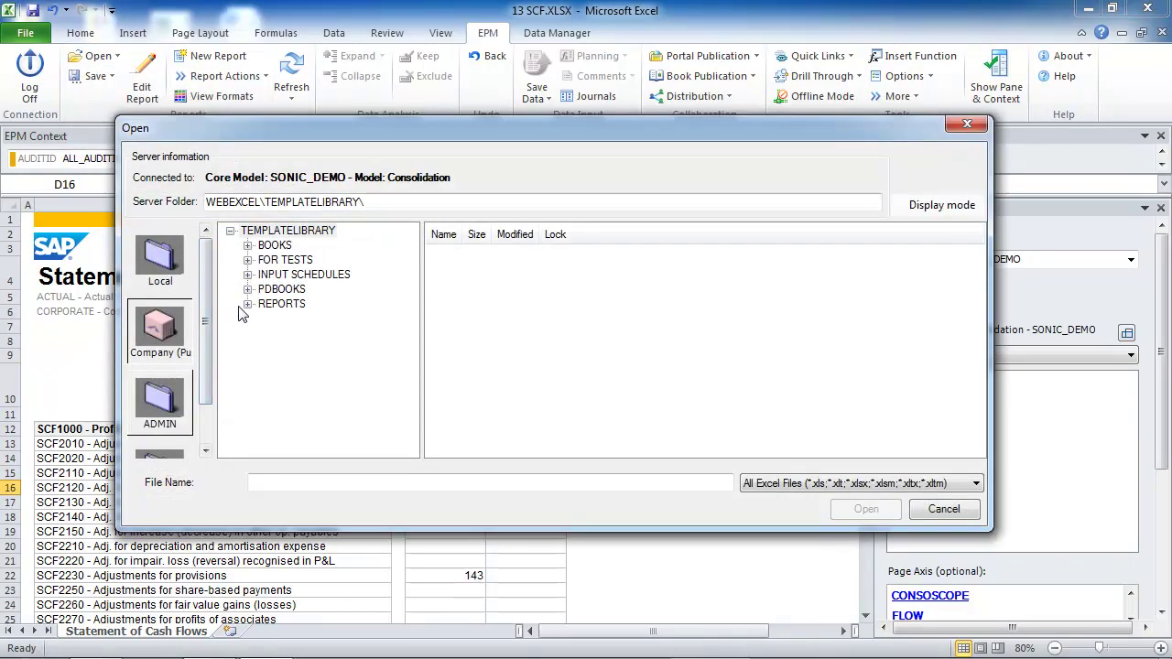
pyautogui.click(247, 303)
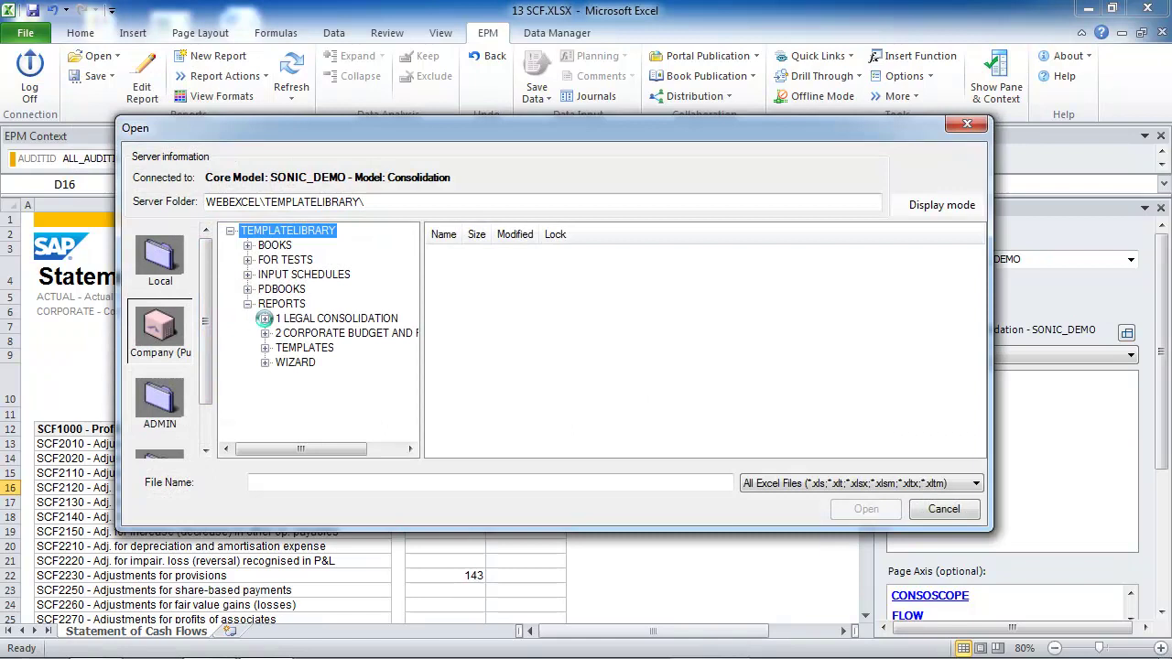
pyautogui.click(265, 319)
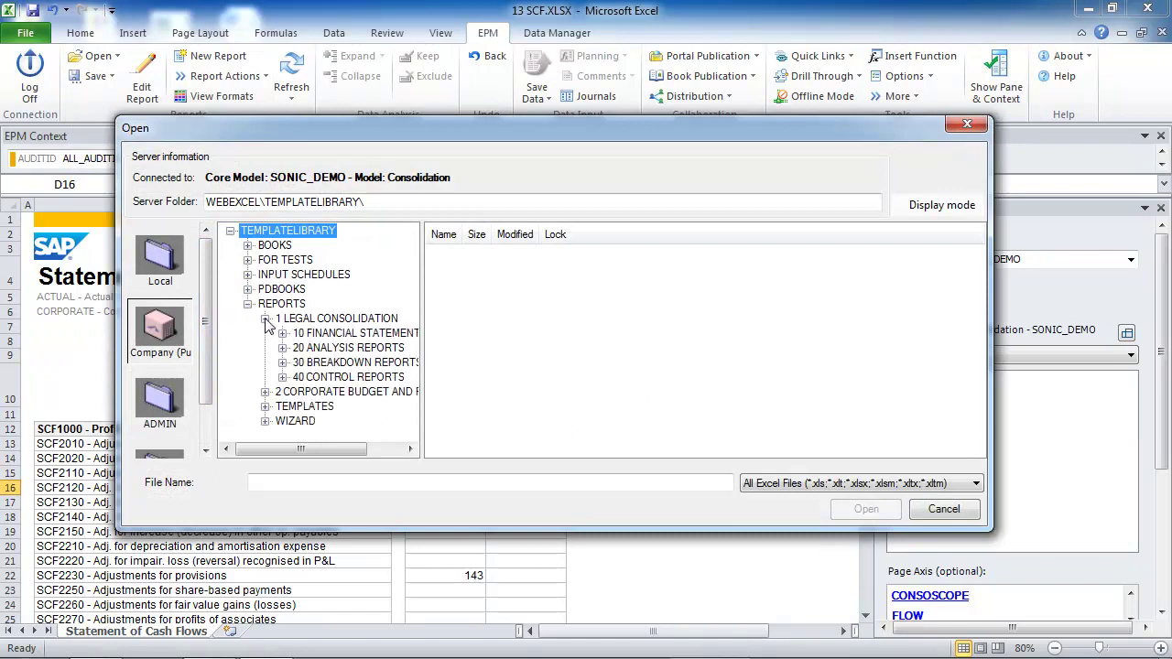
pyautogui.click(309, 348)
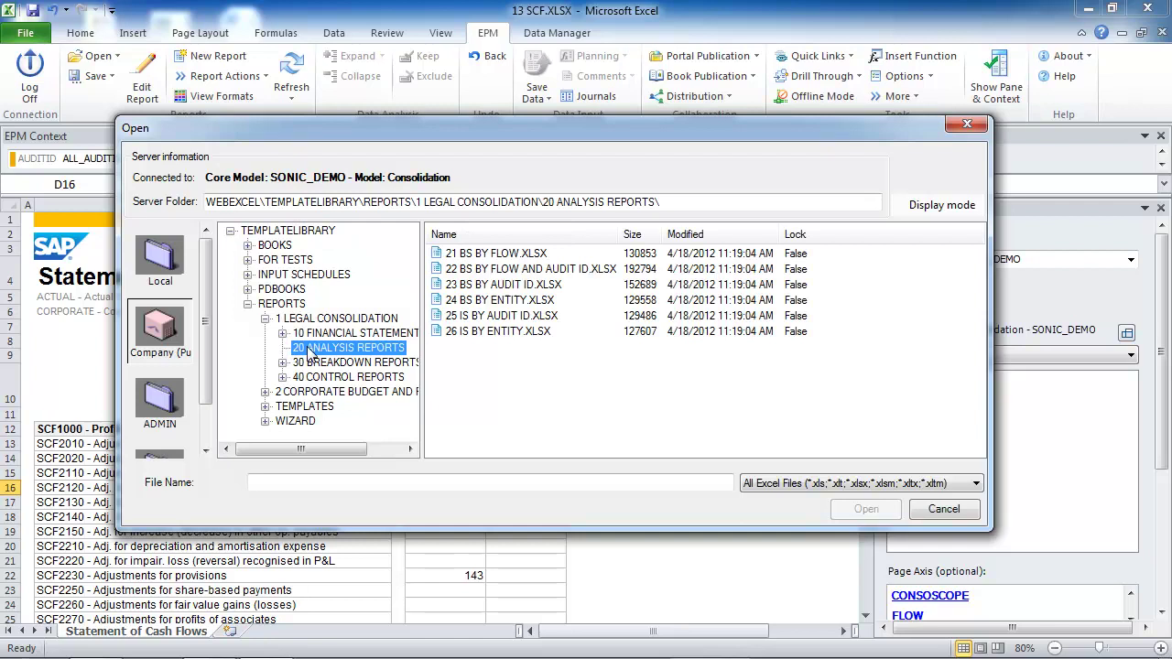
pyautogui.click(472, 256)
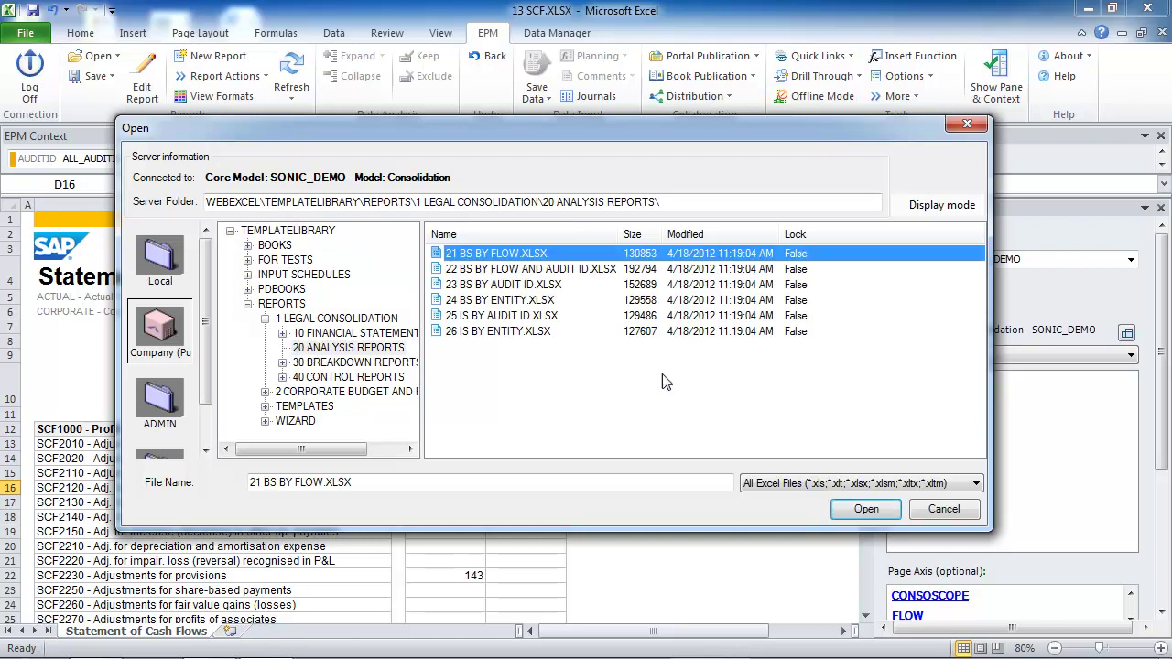
pyautogui.click(848, 503)
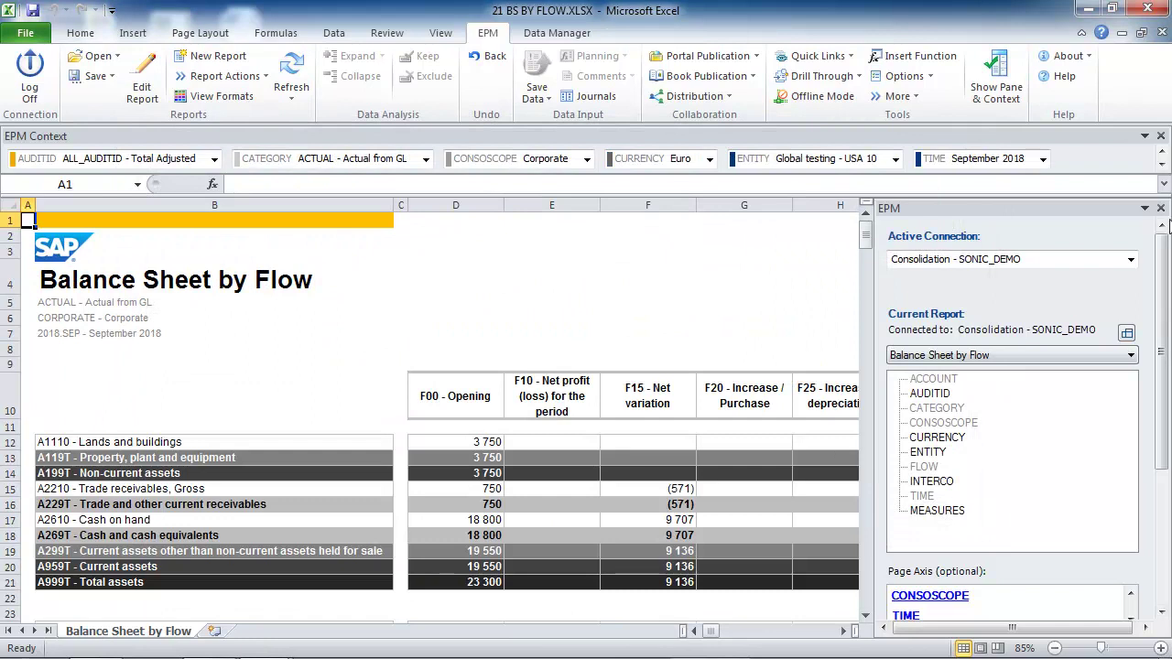
# Inspect the -571 A2210/F15 net variation in cell F15, then launch Planning and Consolidation Administration.
pyautogui.click(1159, 208)
pyautogui.moveTo(1160, 225)
pyautogui.mouseDown()
pyautogui.moveTo(1165, 261)
pyautogui.moveTo(1164, 236)
pyautogui.mouseUp()
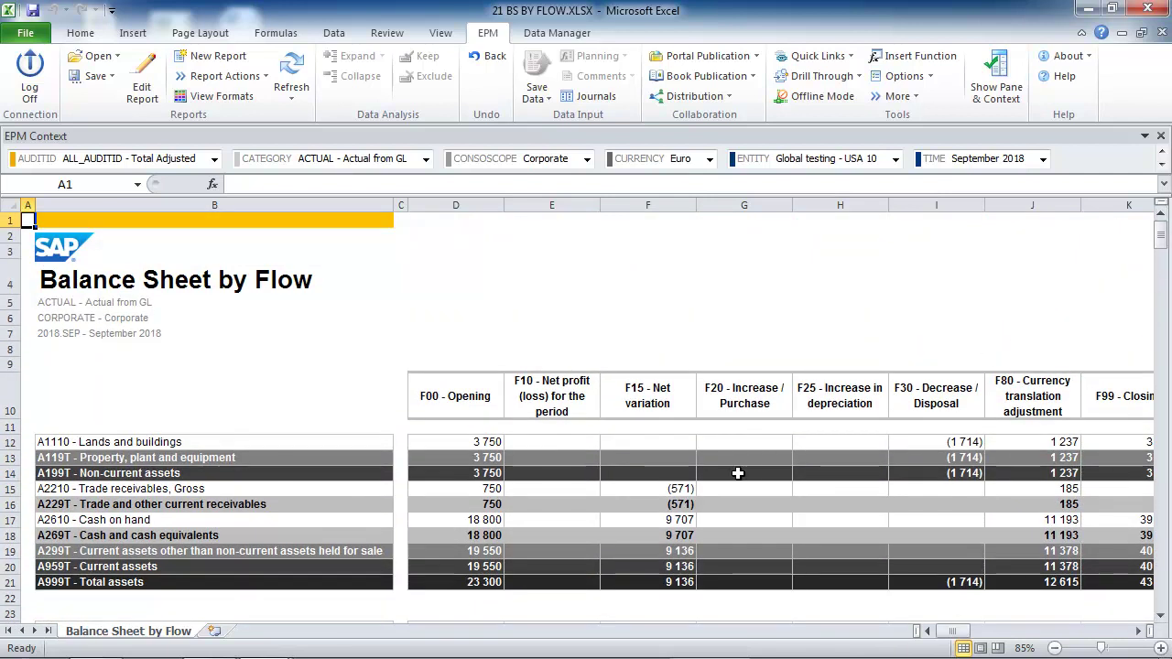
pyautogui.click(682, 490)
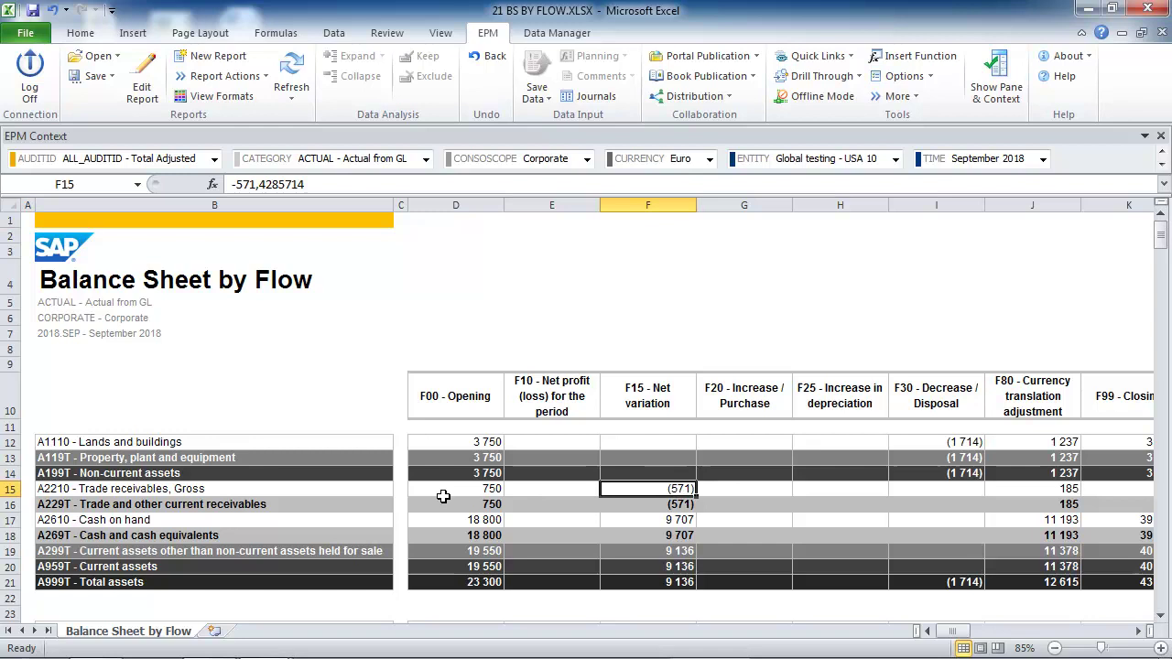
pyautogui.click(341, 490)
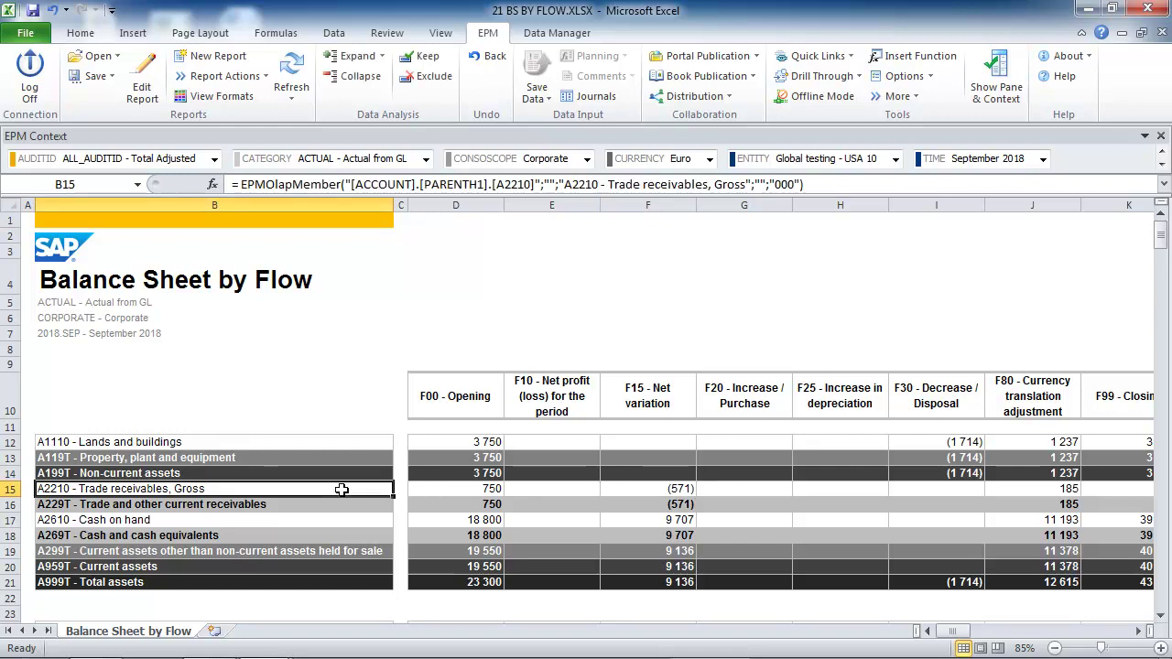
pyautogui.click(672, 400)
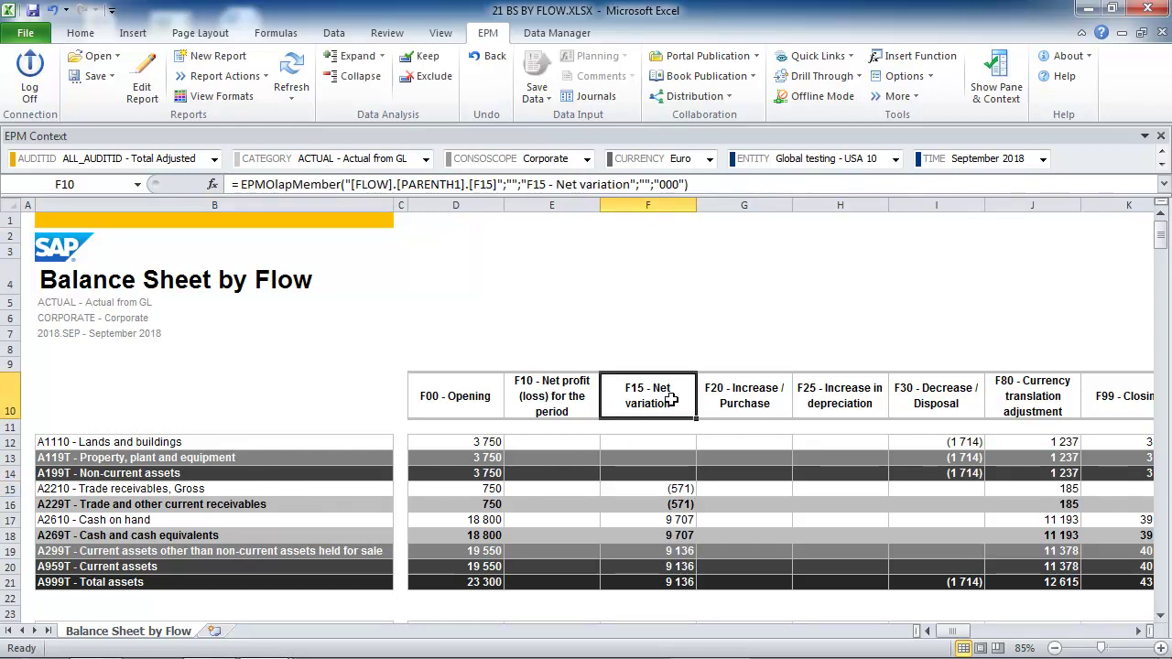
pyautogui.click(674, 489)
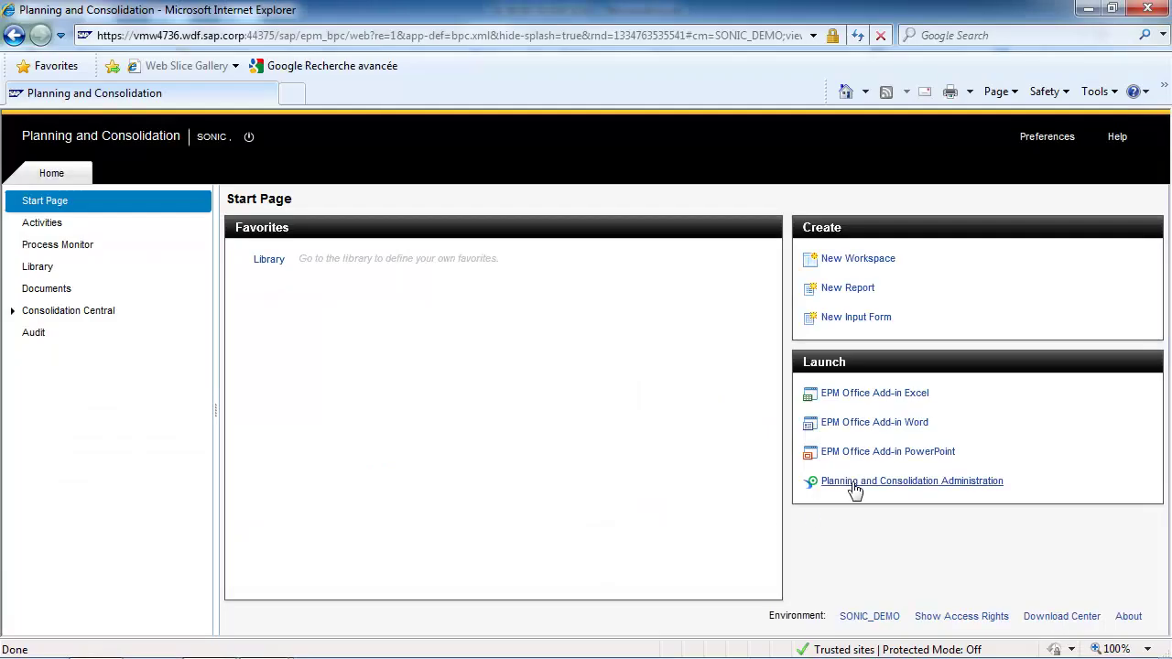
pyautogui.click(852, 481)
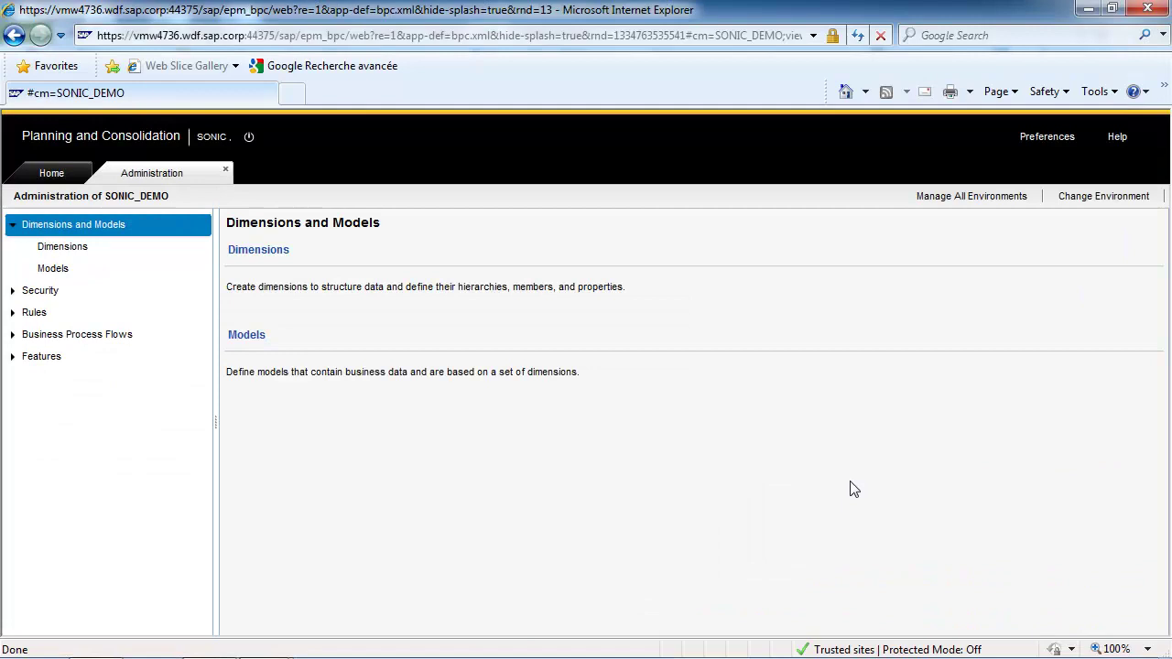
# Scroll the ACCOUNT member grid to row 101 and check A2210's S-SCF-REC-A1 cash flow selection.
pyautogui.click(77, 250)
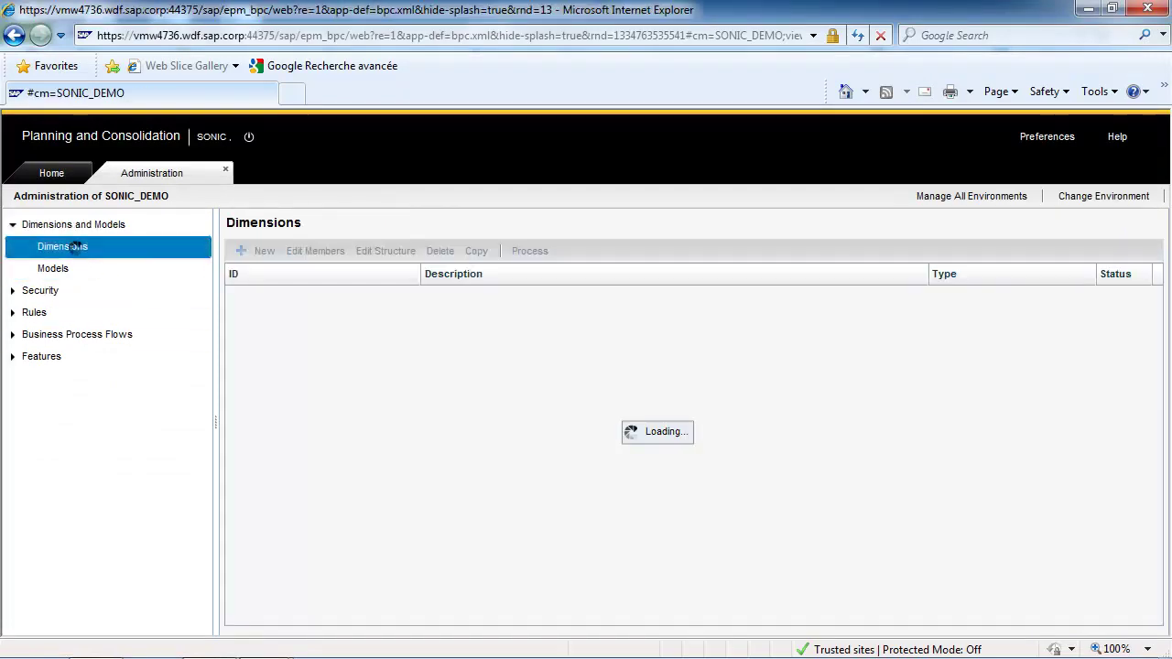
pyautogui.click(248, 305)
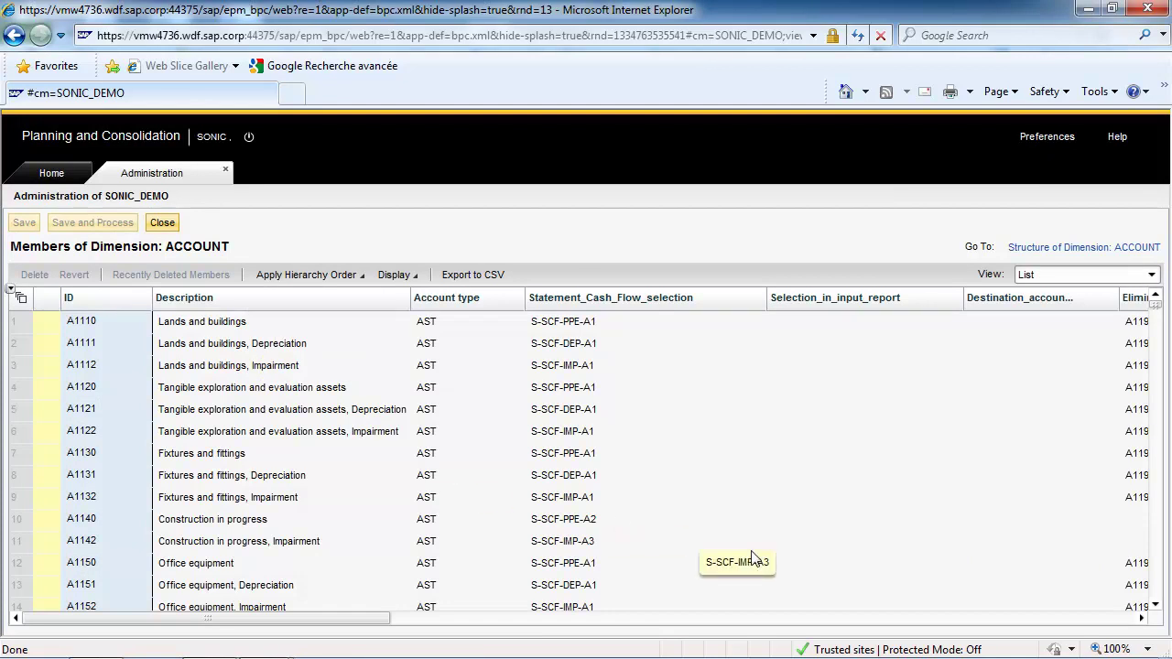
pyautogui.click(1155, 605)
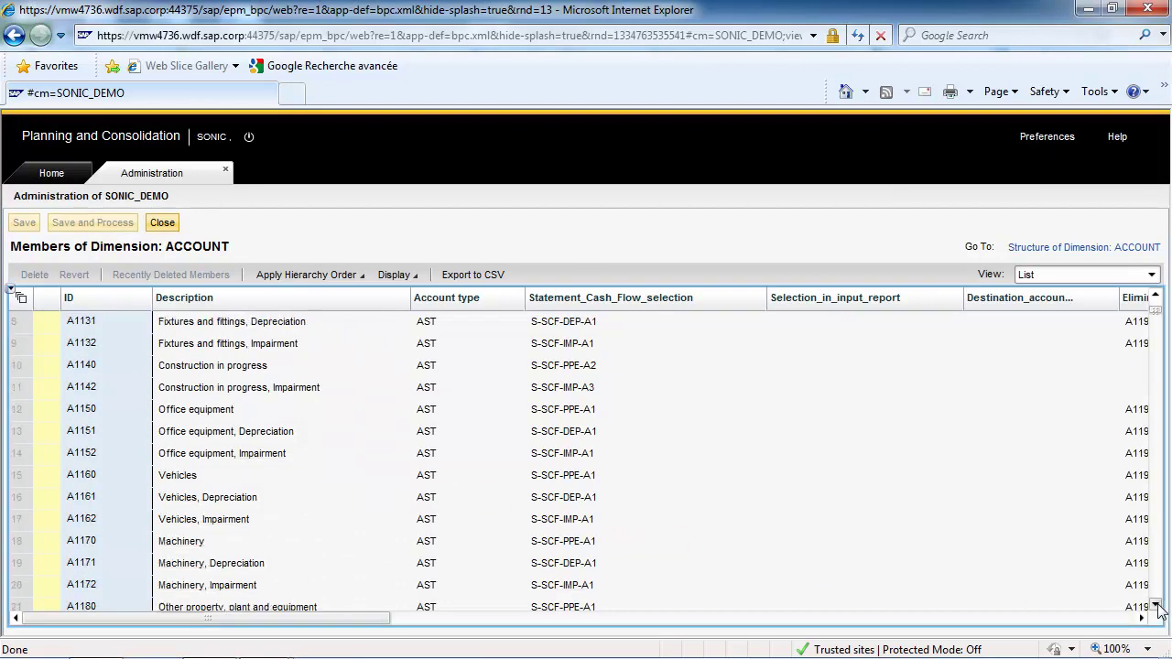
pyautogui.moveTo(1156, 606); pyautogui.dragTo(1156, 606)
pyautogui.click(1156, 606)
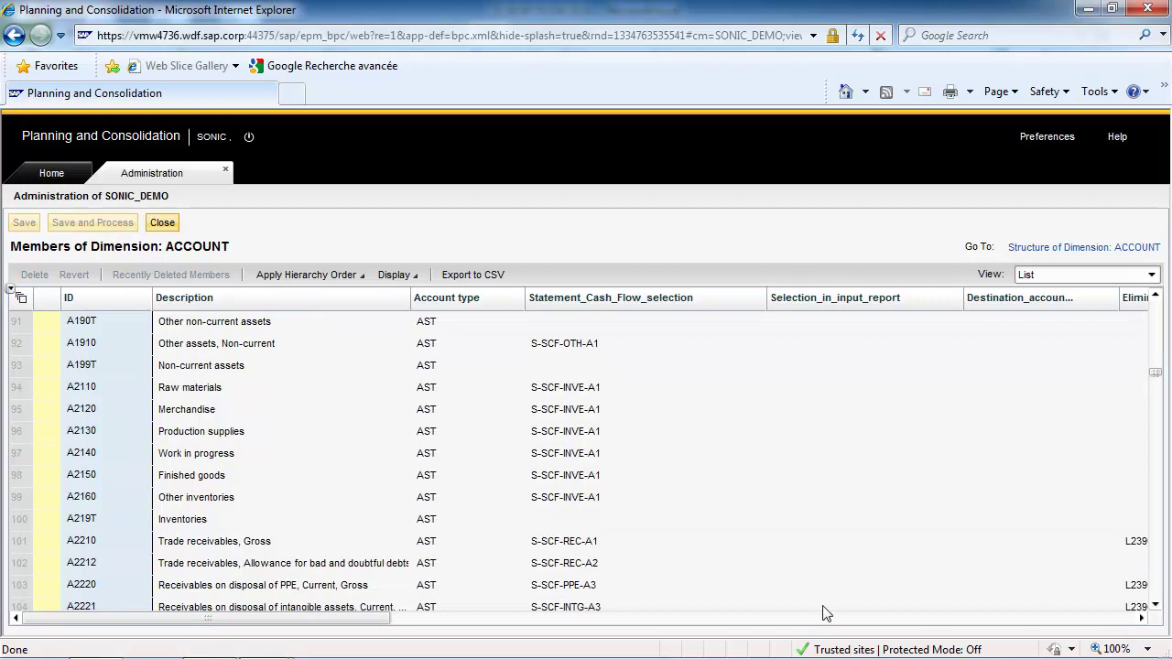
pyautogui.click(79, 544)
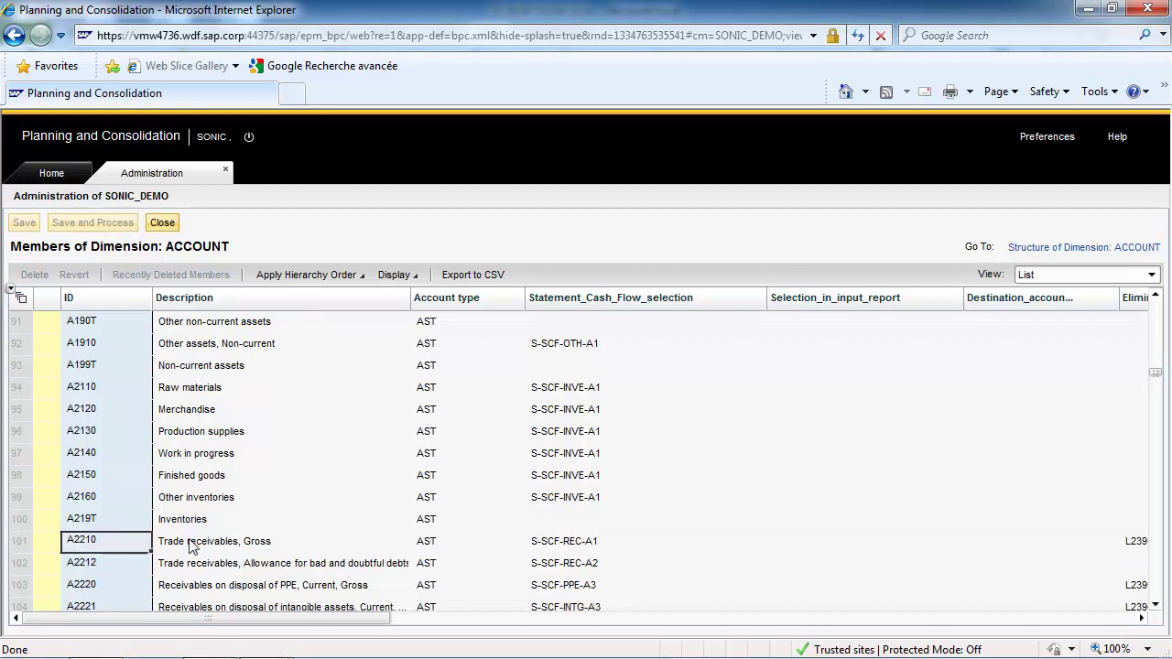
pyautogui.click(284, 548)
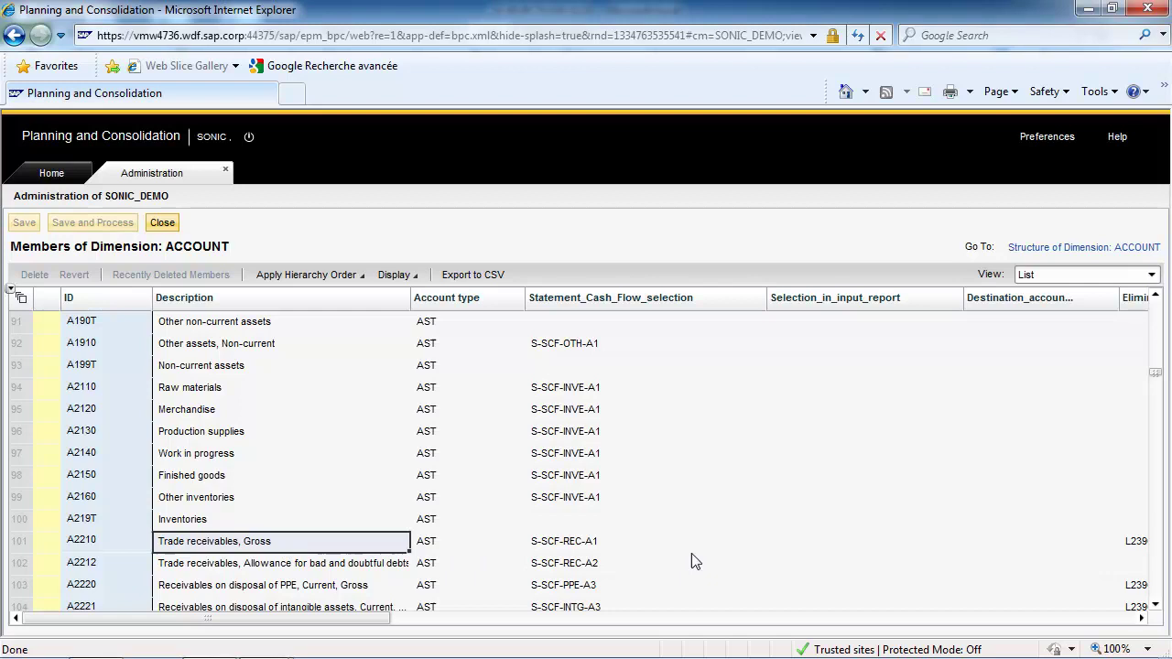
pyautogui.click(596, 546)
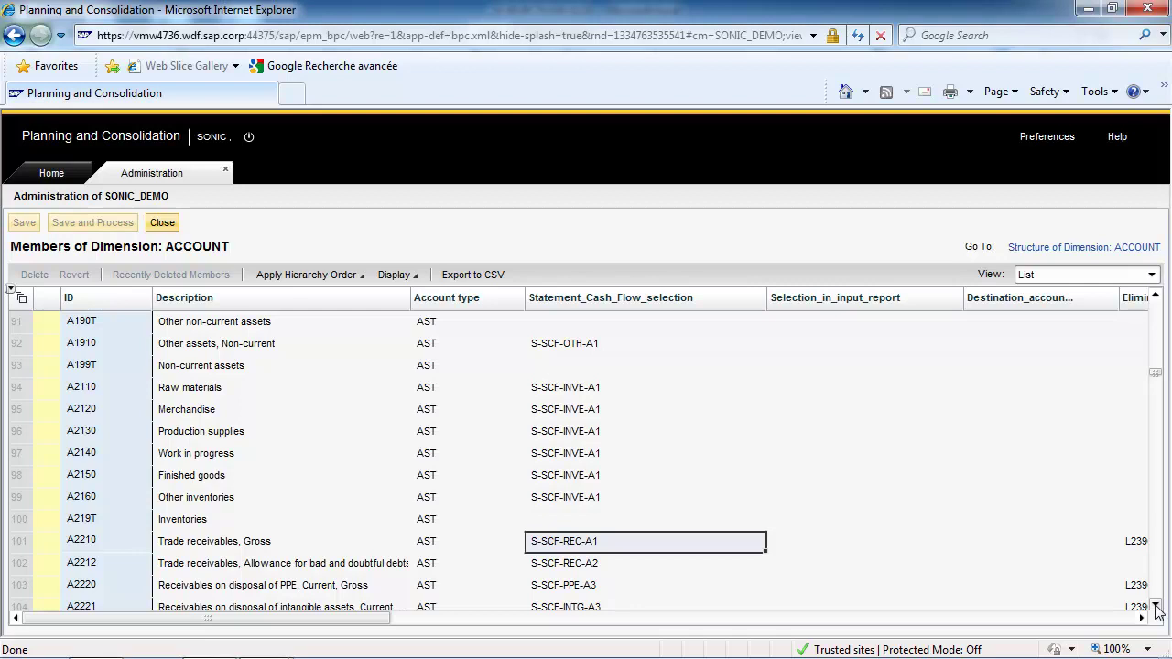
# Scroll the ACCOUNT members to row 285 and select SCF2120 and its trade receivables description.
pyautogui.moveTo(1156, 609); pyautogui.dragTo(1156, 609)
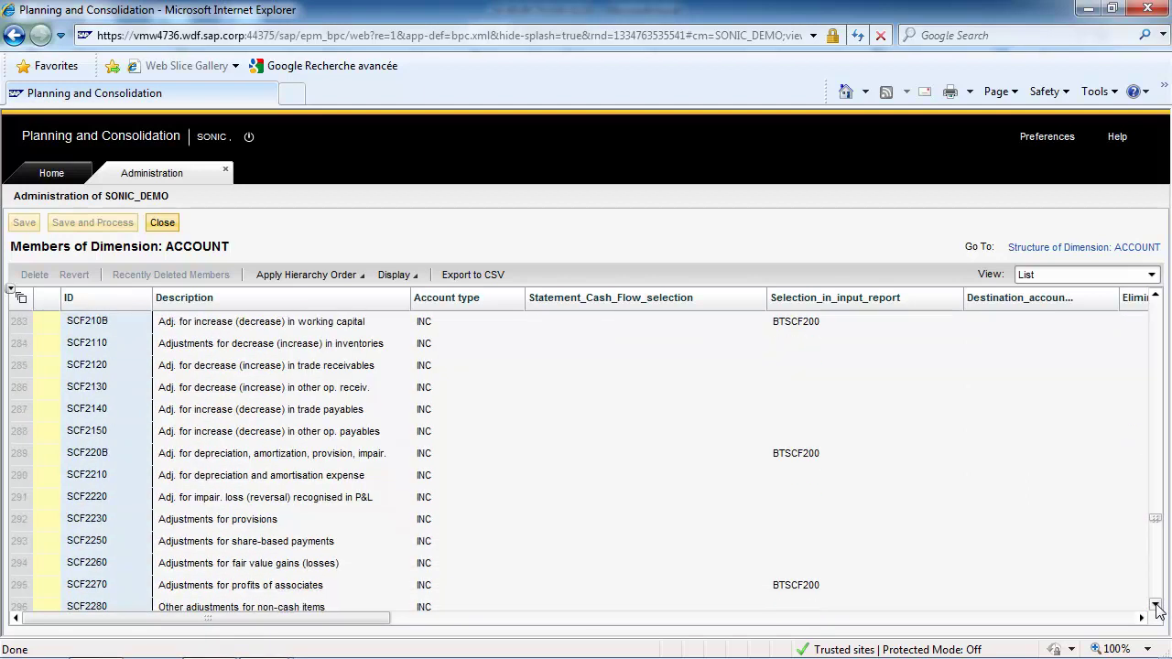
pyautogui.click(94, 364)
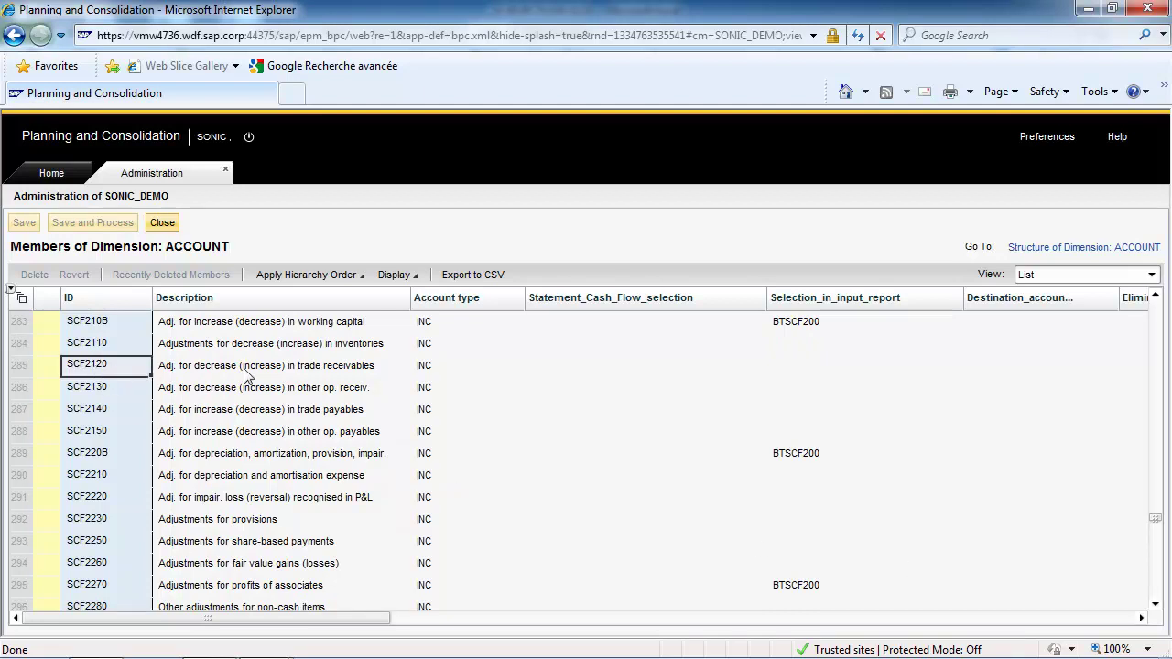
pyautogui.click(310, 372)
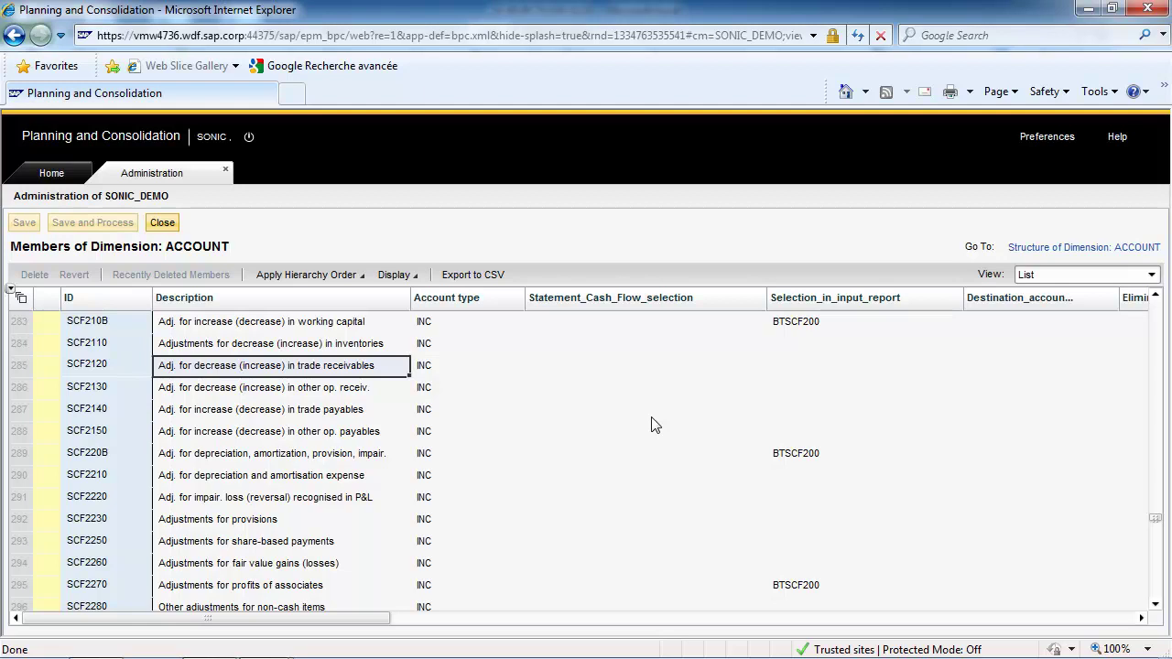
# Close the ACCOUNT members and open Account-based Calculations for Consolidation, selecting the SCF2120 rule.
pyautogui.click(163, 223)
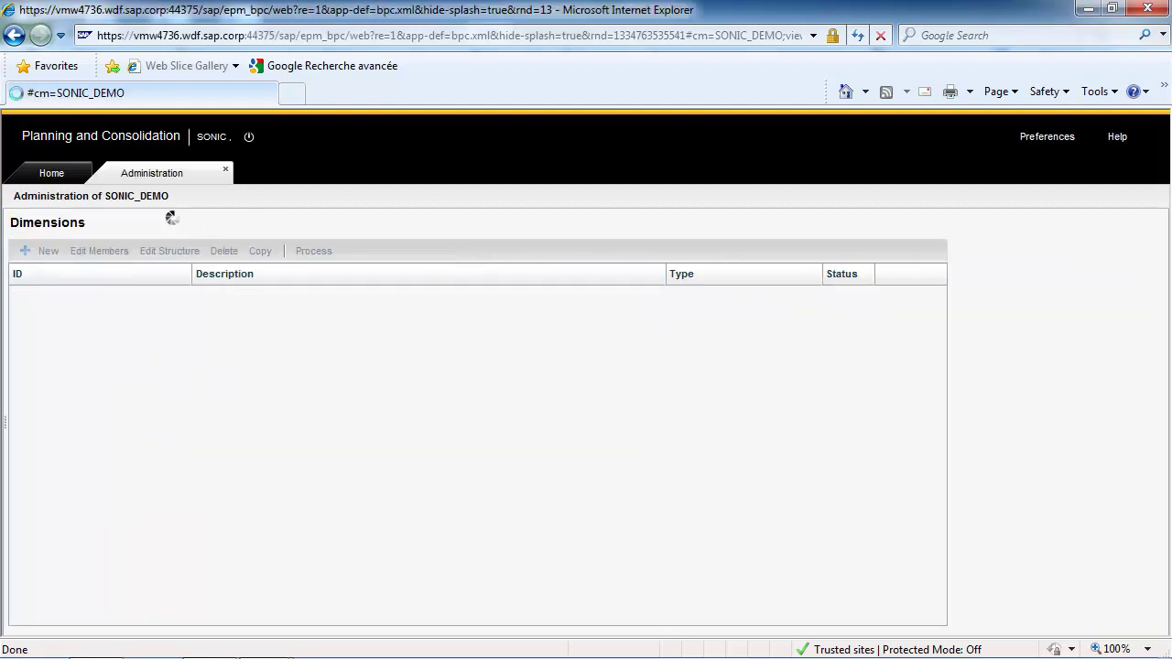
pyautogui.click(32, 313)
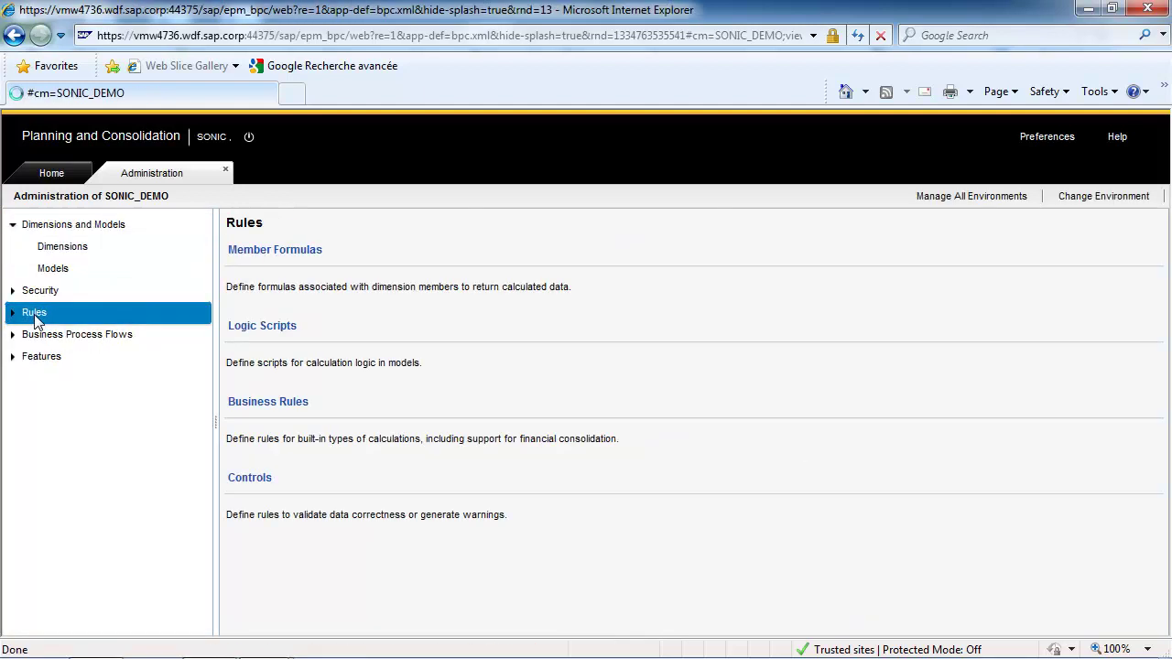
pyautogui.click(13, 313)
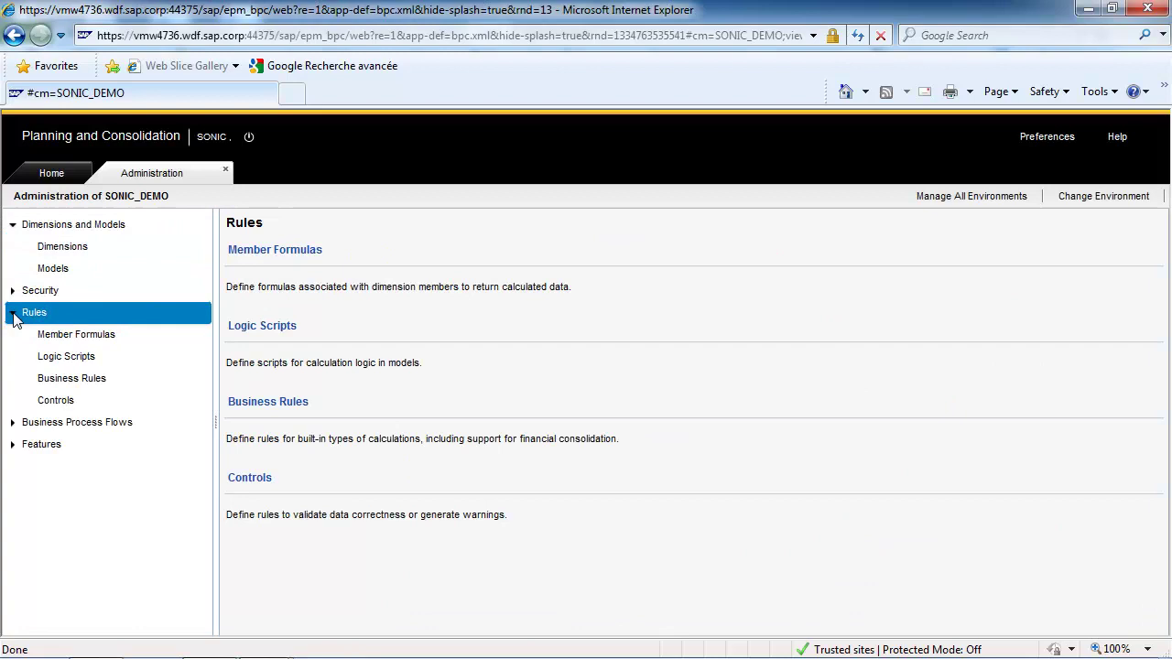
pyautogui.click(59, 378)
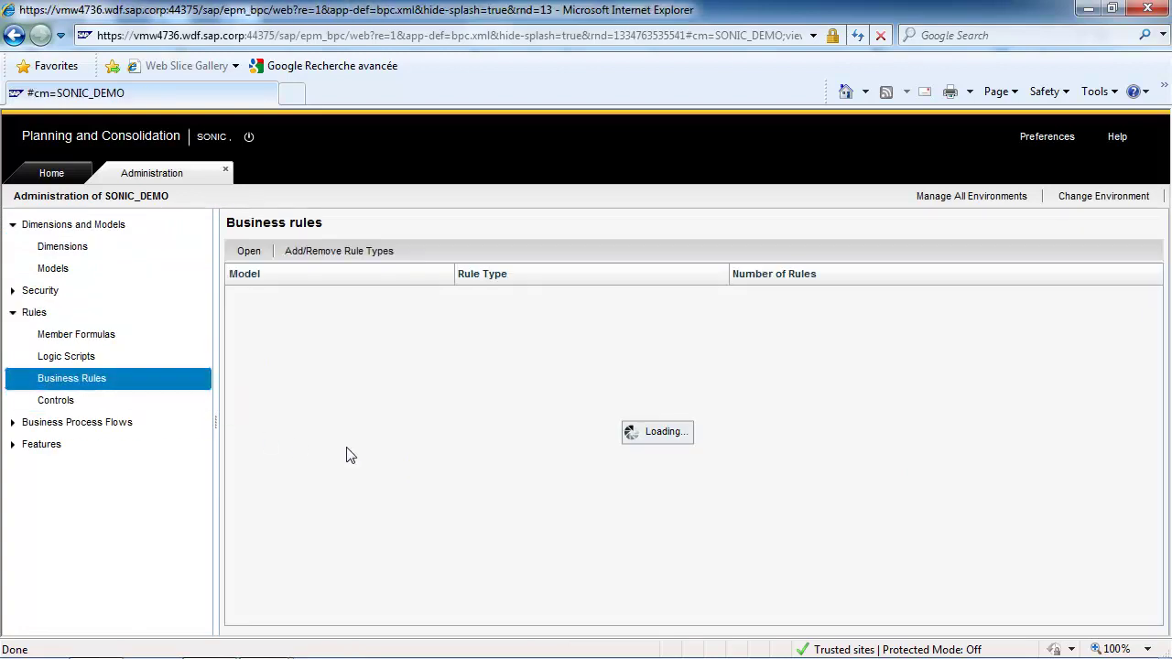
pyautogui.doubleClick(517, 489)
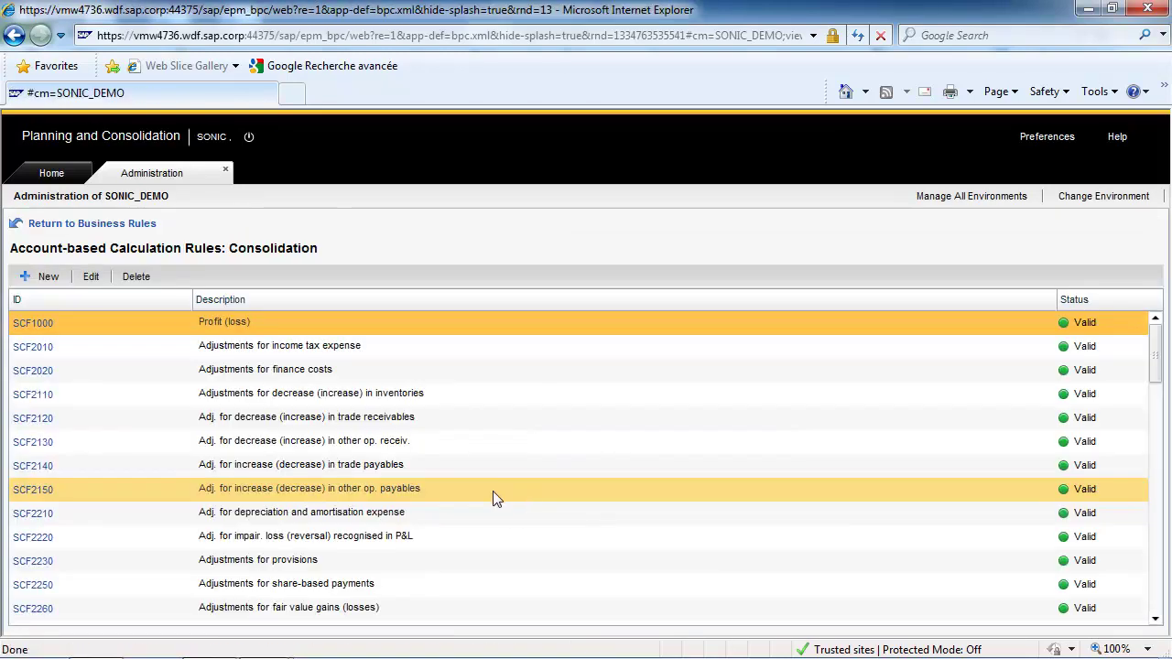
pyautogui.click(299, 416)
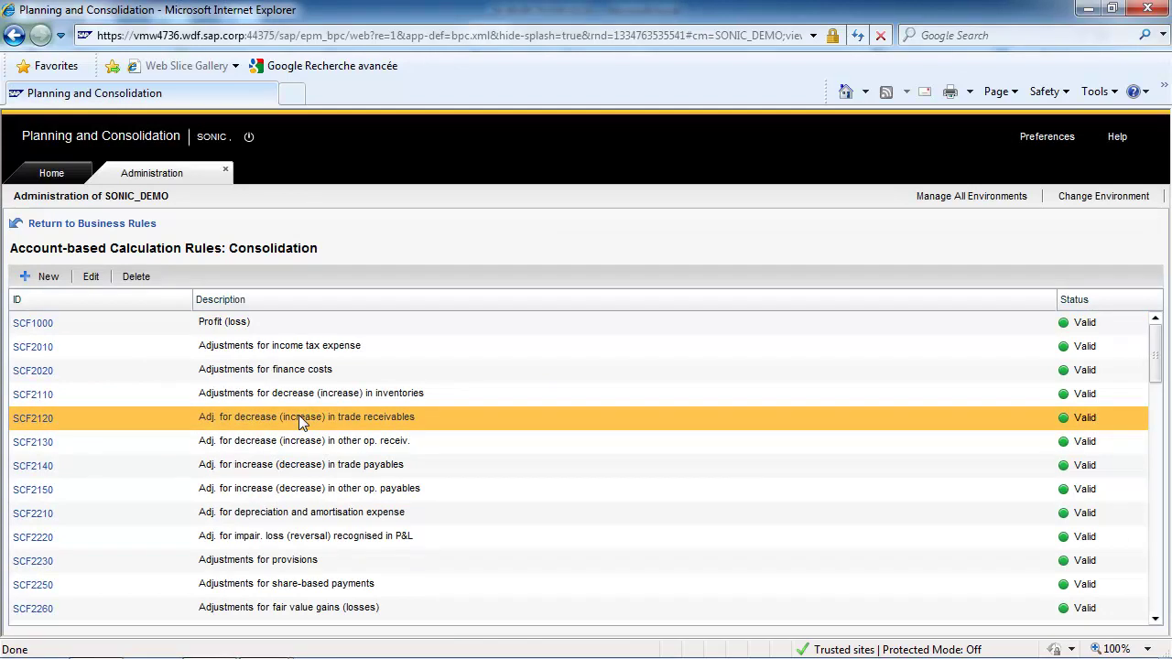
# Open the detail page of account-based calculation rule SCF2120.
pyautogui.click(42, 419)
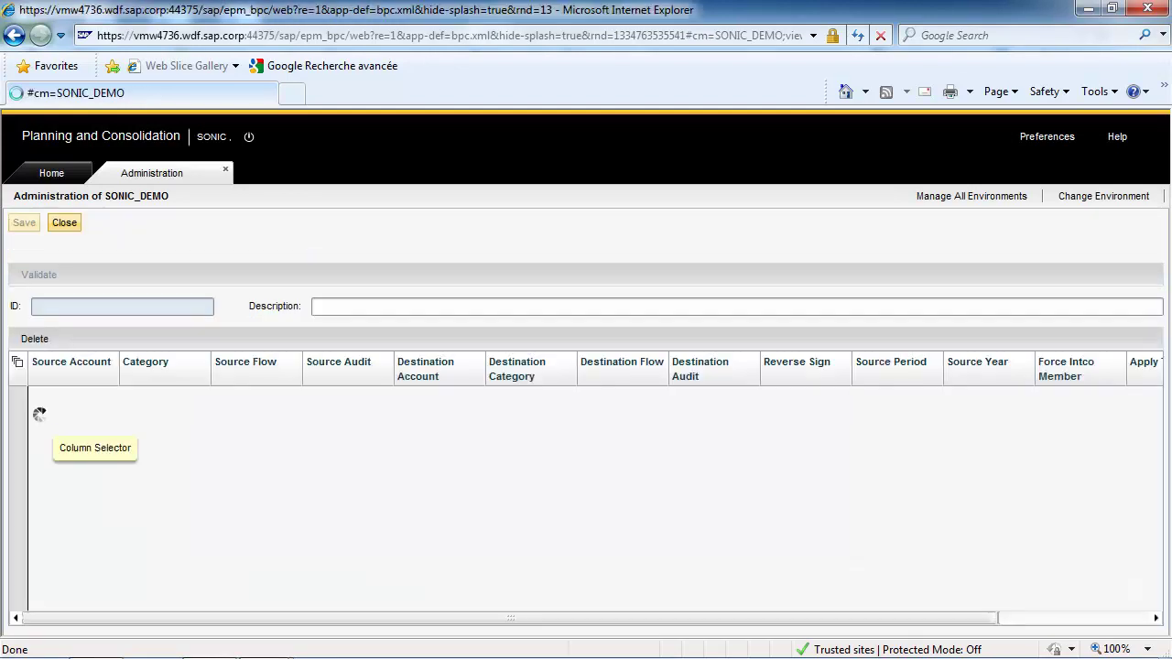